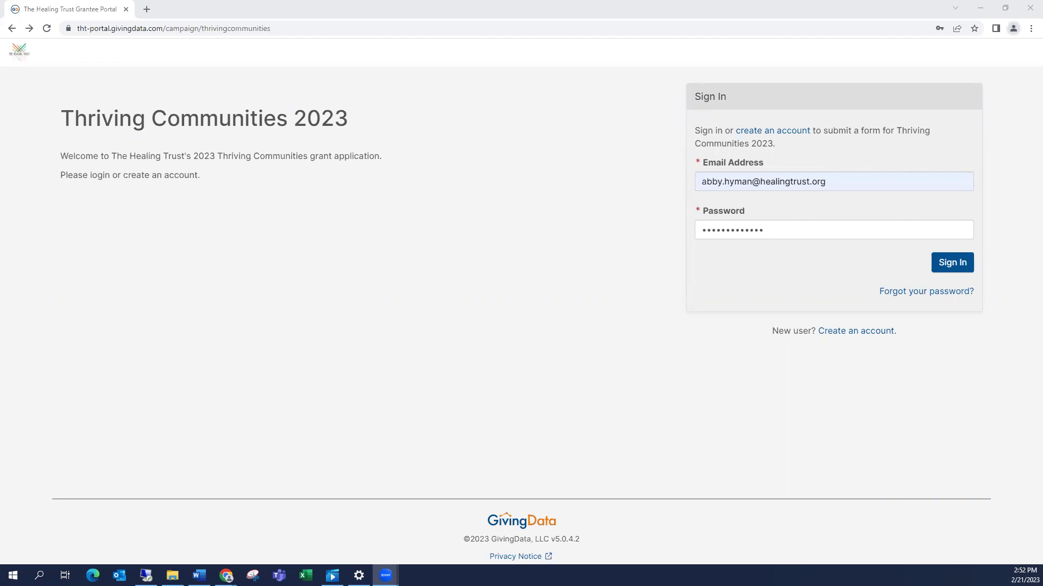
- Select the portal's web address on the sign-in page, then dismiss the selection
{"action": "left_click", "coordinate": [337, 24]}
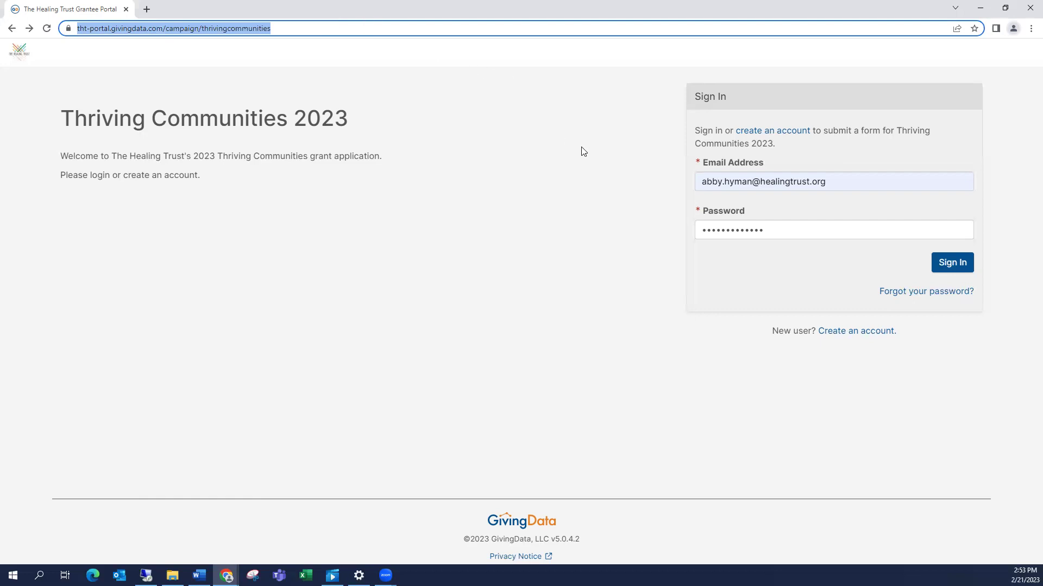
{"action": "left_click", "coordinate": [809, 138]}
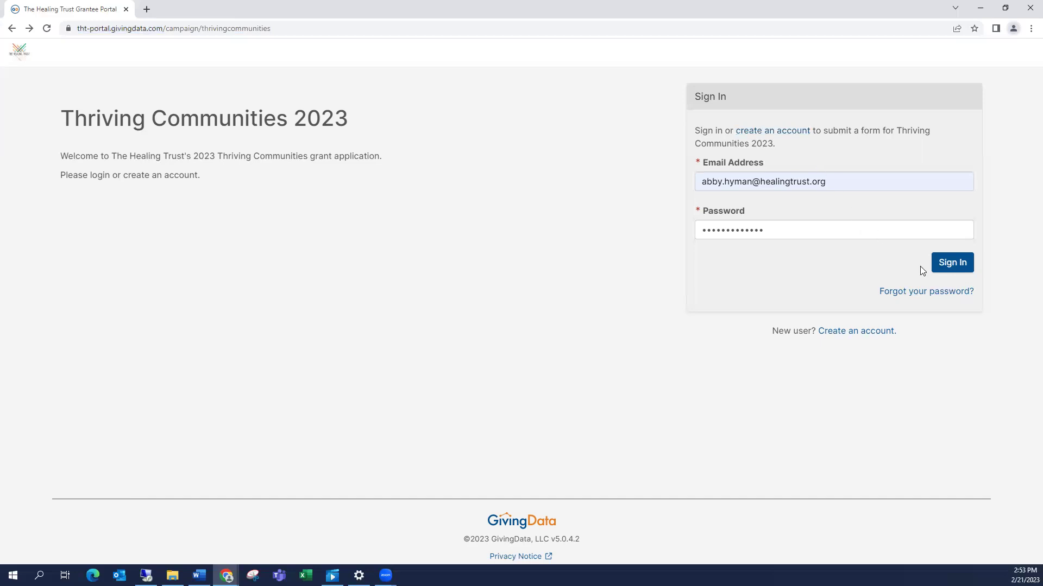
- Sign in to the Thriving Communities 2023 grantee portal with the saved email and password
{"action": "left_click", "coordinate": [949, 264]}
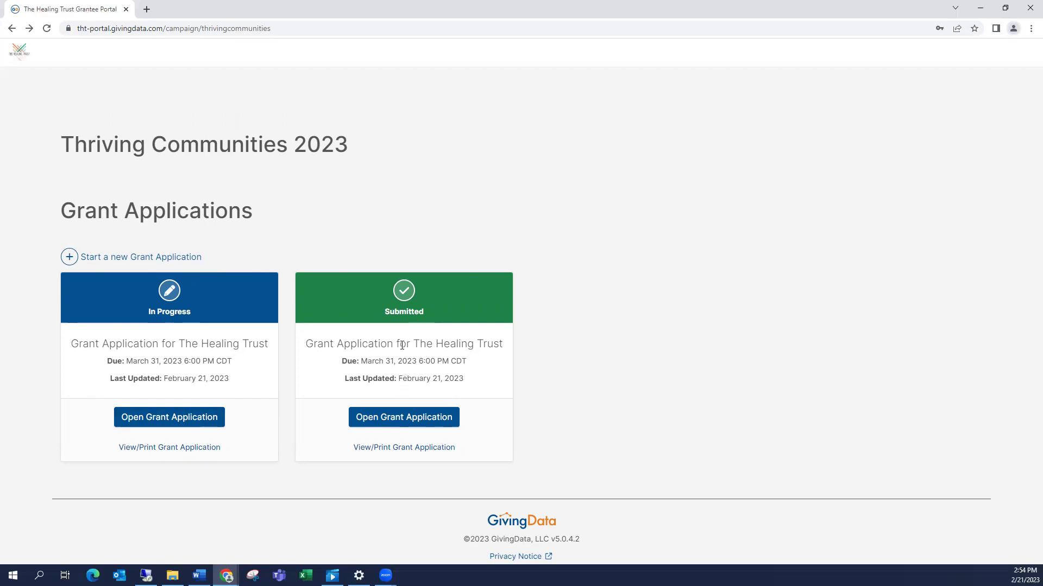
- Create a grant application for The Healing Trust by pasting its tax ID into the IRS search
{"action": "left_click", "coordinate": [154, 257]}
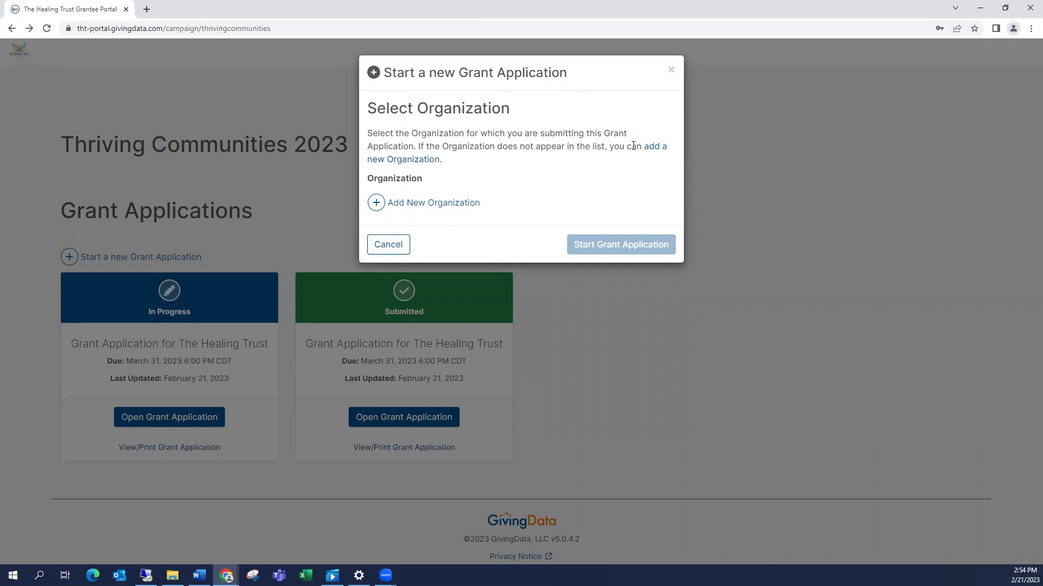
{"action": "left_click", "coordinate": [393, 202]}
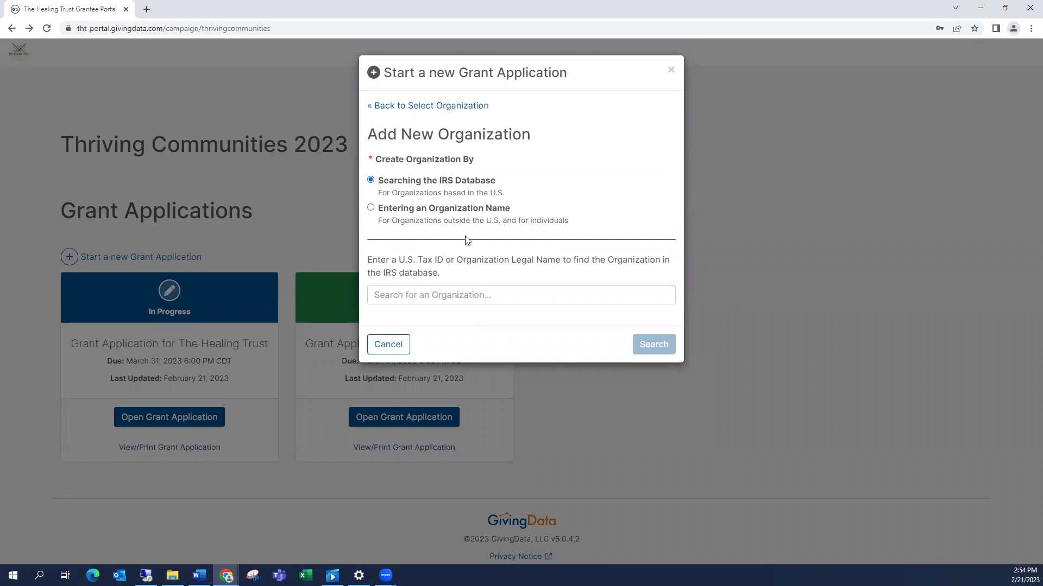
{"action": "right_click", "coordinate": [461, 296]}
{"action": "left_click", "coordinate": [492, 383]}
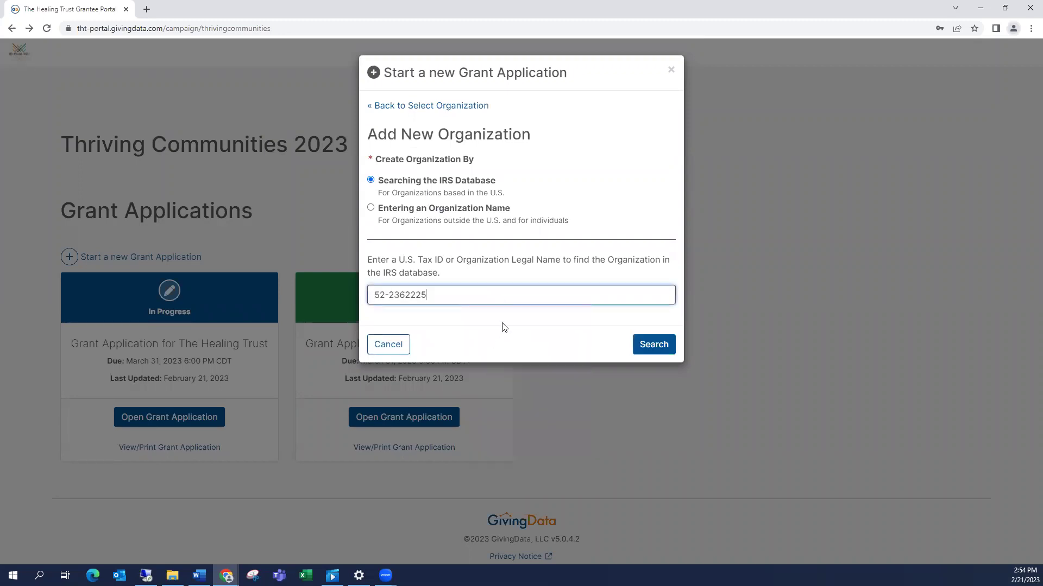
{"action": "left_click", "coordinate": [653, 345]}
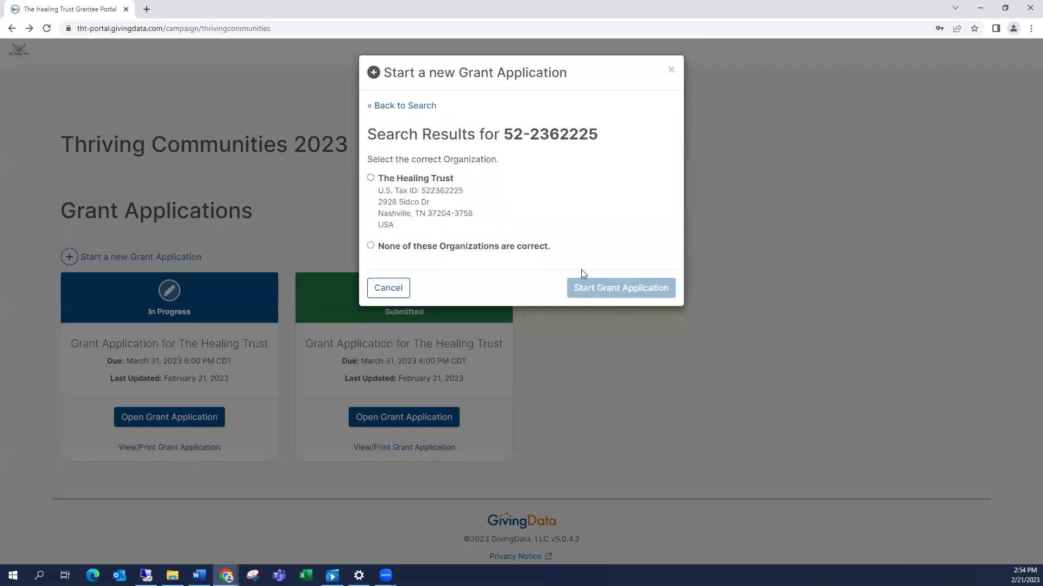
{"action": "left_click", "coordinate": [399, 193]}
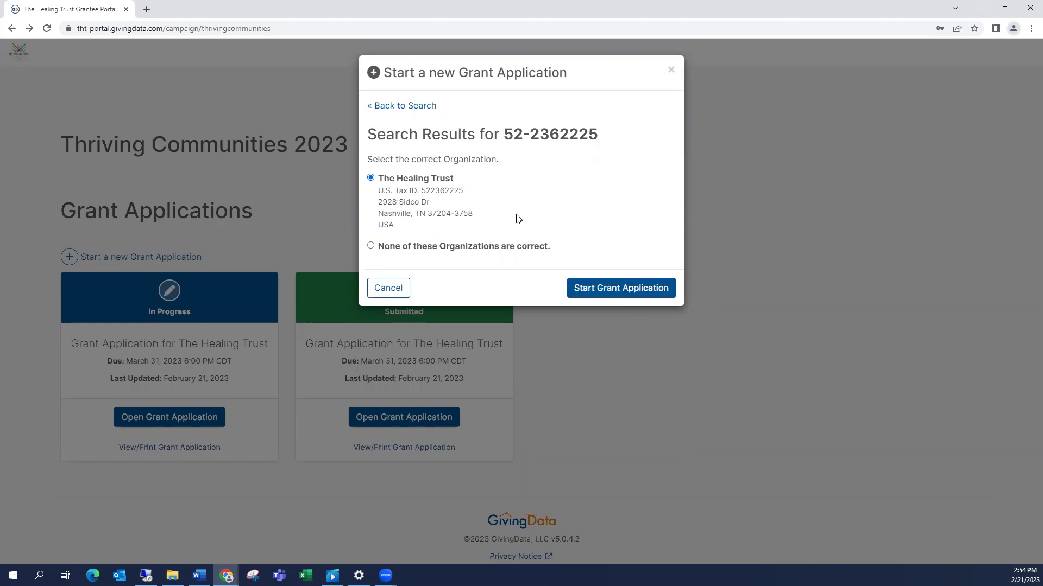
{"action": "left_click", "coordinate": [623, 293]}
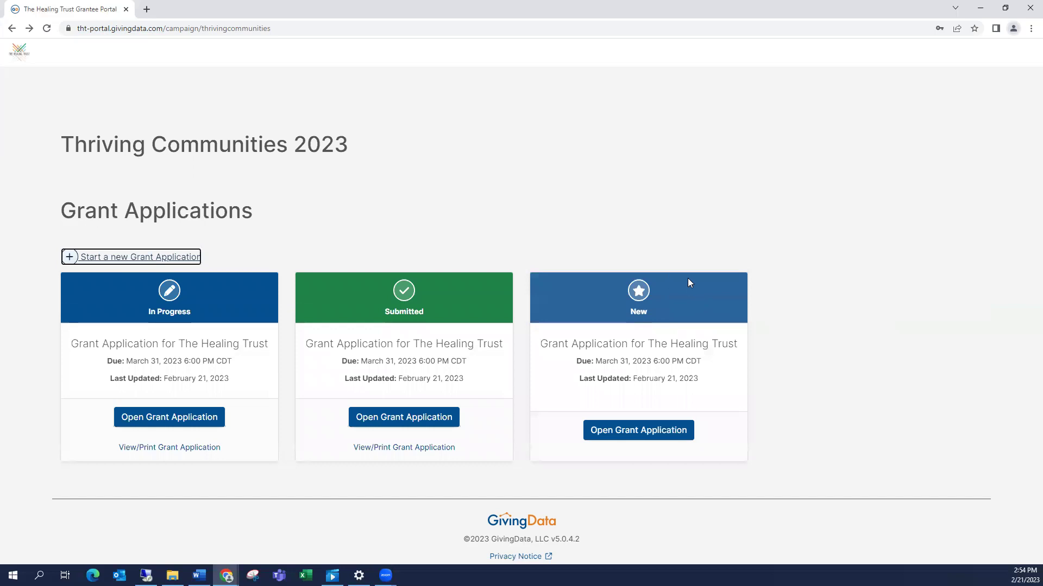
- Open the new application and answer Yes on operating expenses under $20 million and mission alignment
{"action": "left_click", "coordinate": [633, 439]}
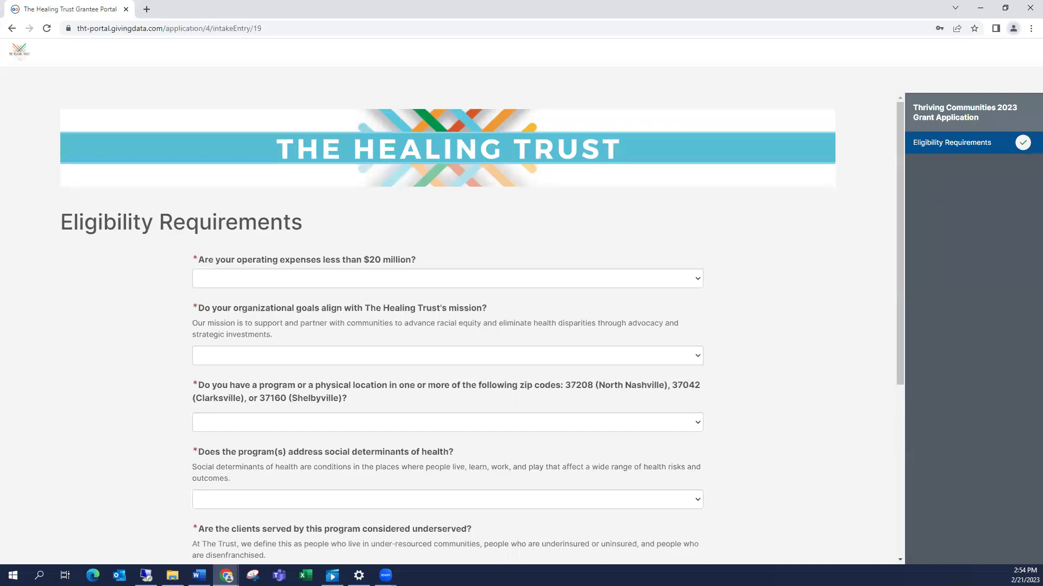
{"action": "scroll", "coordinate": [841, 309], "scroll_direction": "down", "scroll_amount": 2}
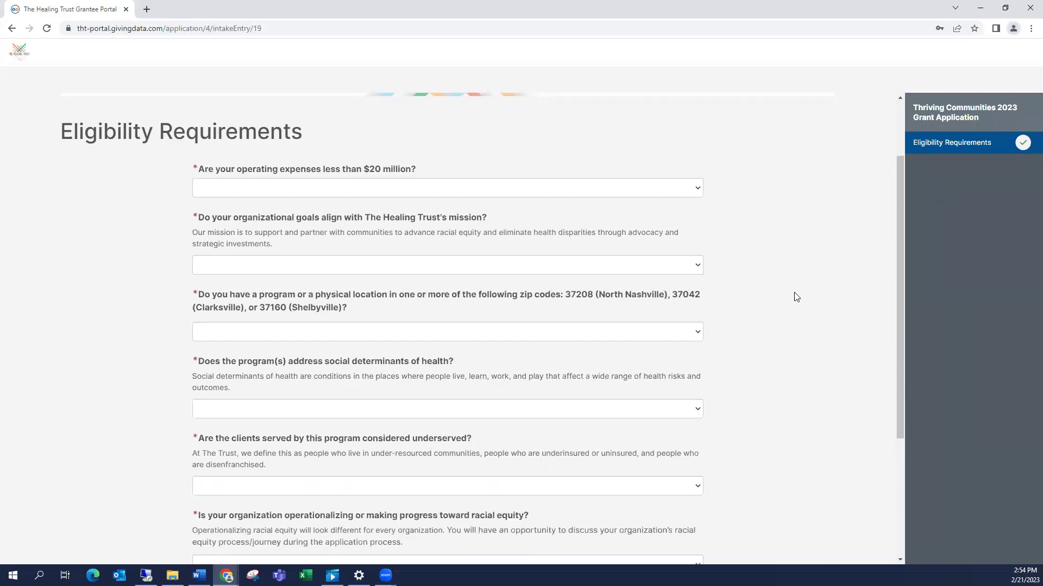
{"action": "left_click", "coordinate": [457, 191]}
{"action": "left_click", "coordinate": [438, 215]}
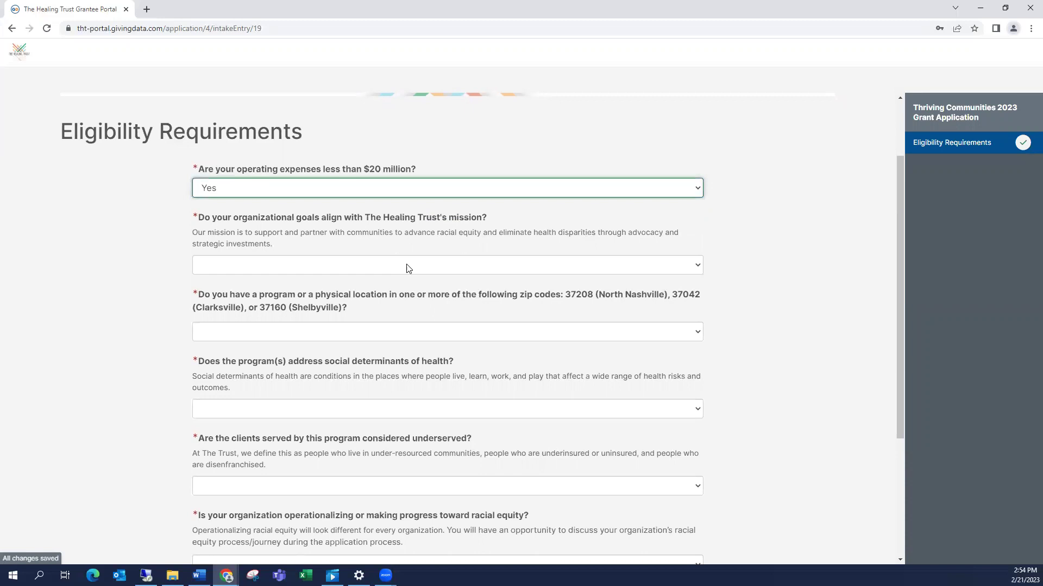
{"action": "left_click", "coordinate": [405, 266]}
{"action": "left_click", "coordinate": [401, 292]}
- Answer Yes on zip codes served, social determinants, underserved clients and racial equity
{"action": "scroll", "coordinate": [396, 300], "scroll_direction": "down", "scroll_amount": 4}
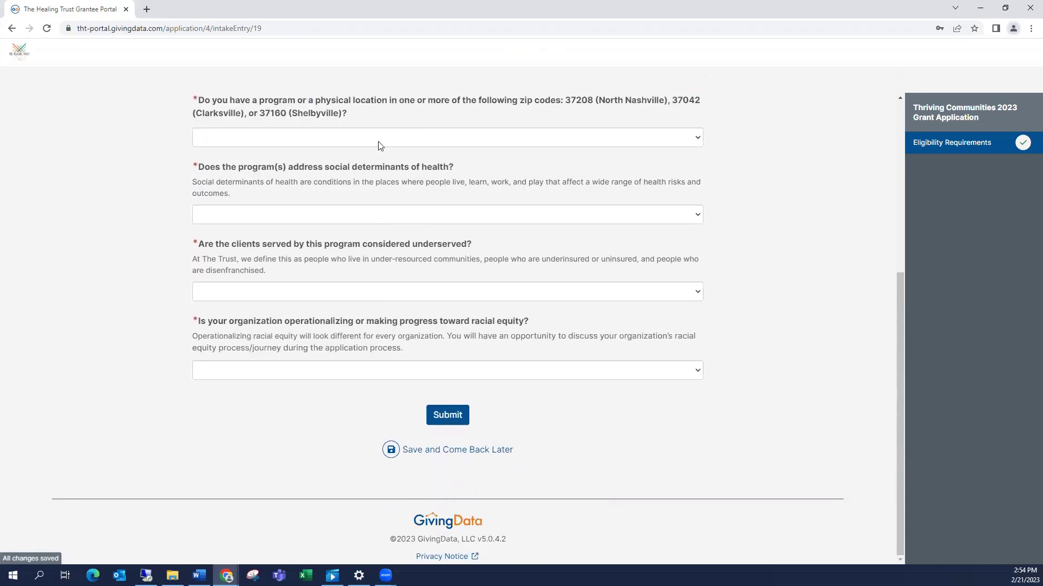
{"action": "left_click", "coordinate": [374, 137]}
{"action": "left_click", "coordinate": [374, 161]}
{"action": "left_click", "coordinate": [384, 217]}
{"action": "left_click", "coordinate": [383, 243]}
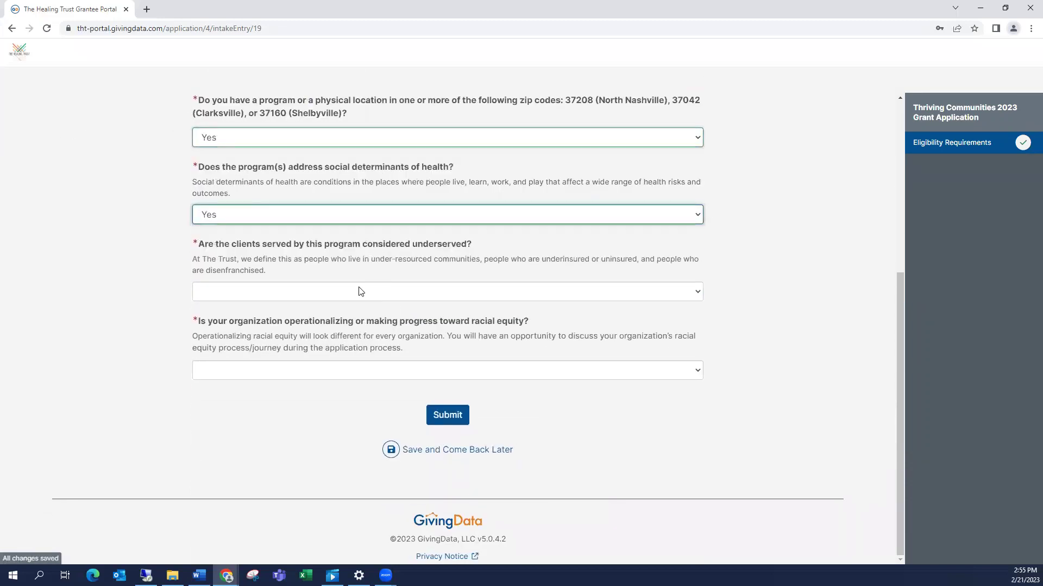
{"action": "left_click", "coordinate": [358, 291]}
{"action": "left_click", "coordinate": [352, 317]}
{"action": "left_click", "coordinate": [344, 370]}
{"action": "left_click", "coordinate": [341, 398]}
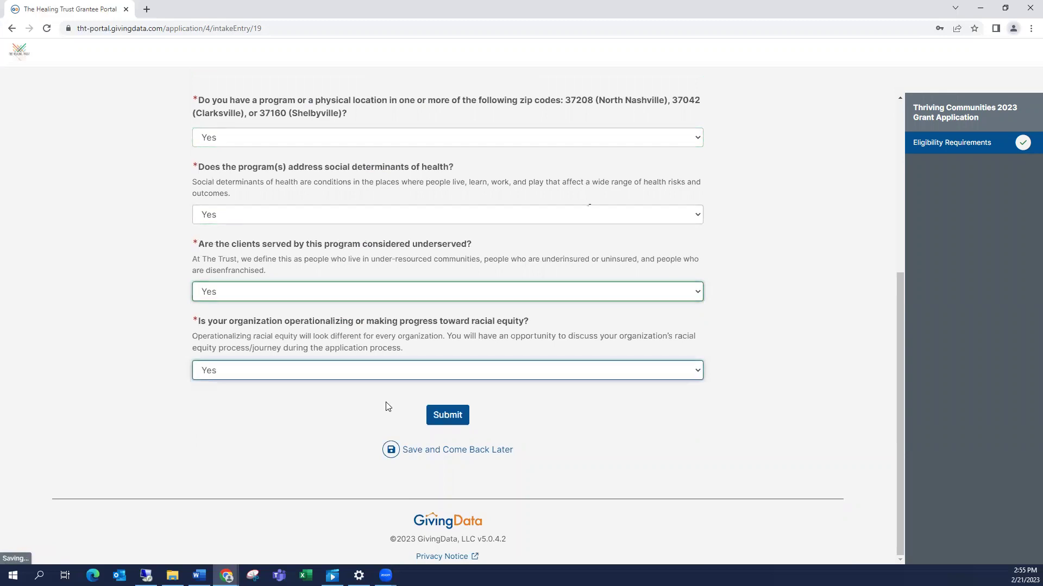
- Submit the eligibility responses and continue to the application's Introduction page
{"action": "left_click", "coordinate": [448, 415]}
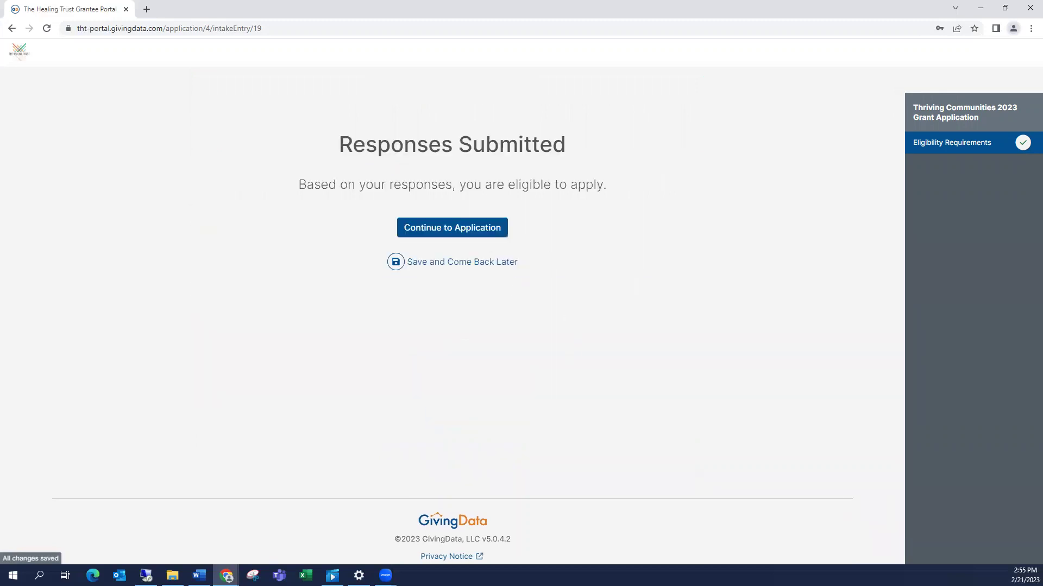
{"action": "left_click", "coordinate": [502, 228]}
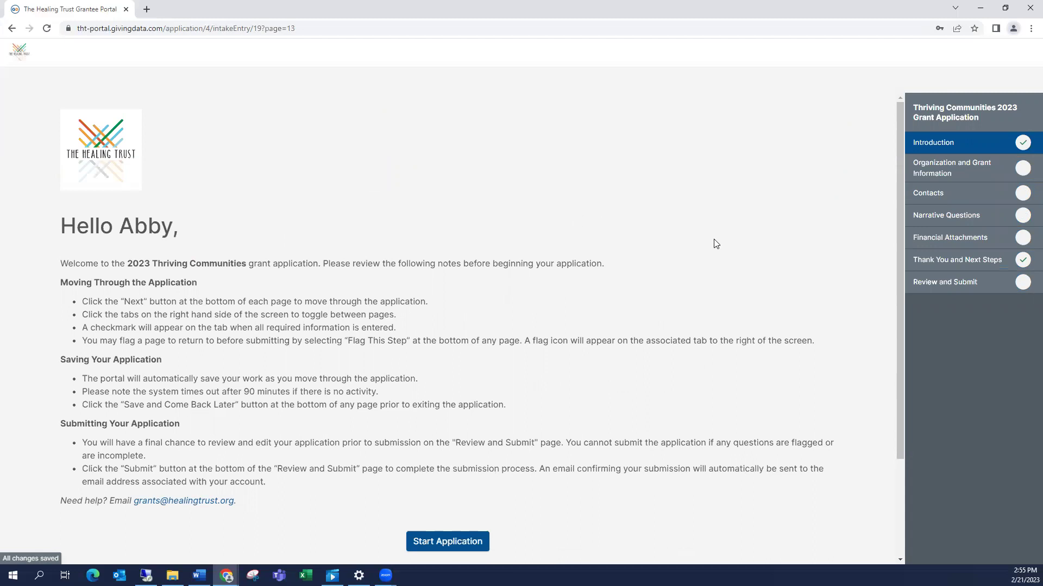
{"action": "scroll", "coordinate": [711, 253], "scroll_direction": "down", "scroll_amount": 2}
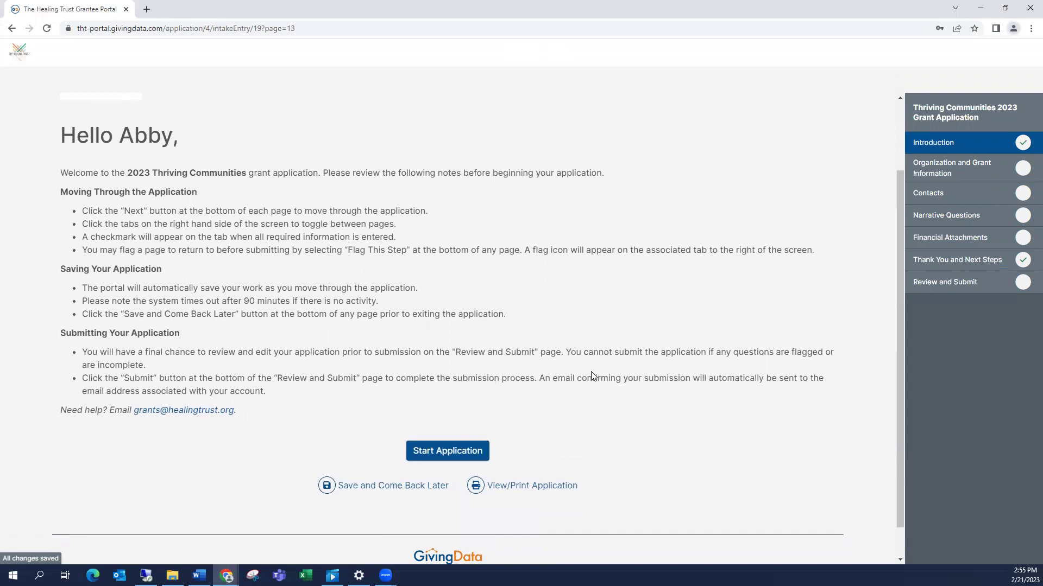
- Start the application and look over the prefilled Organization and Grant Information form
{"action": "left_click", "coordinate": [445, 456]}
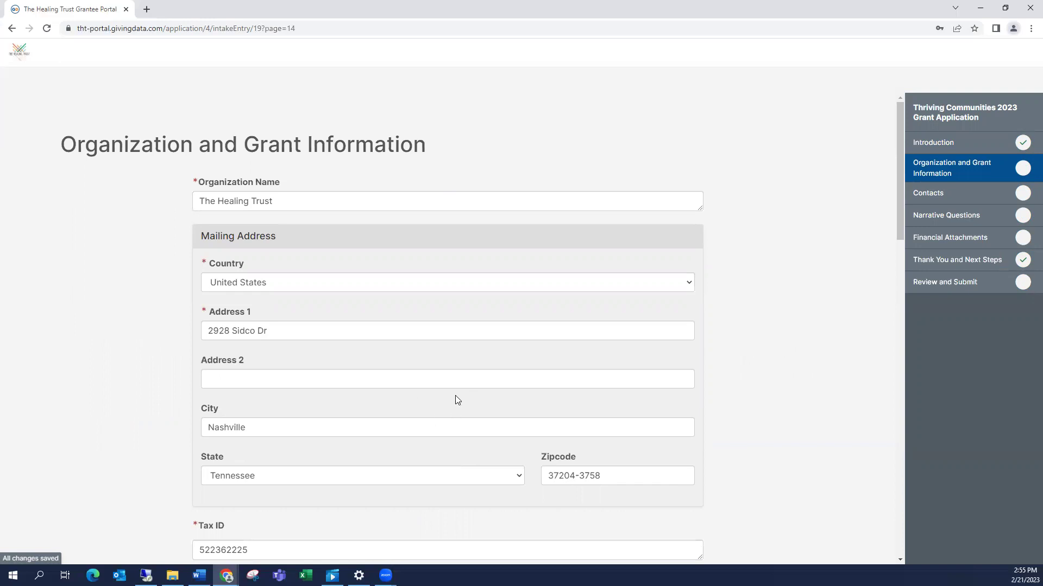
{"action": "scroll", "coordinate": [545, 406], "scroll_direction": "down", "scroll_amount": 7}
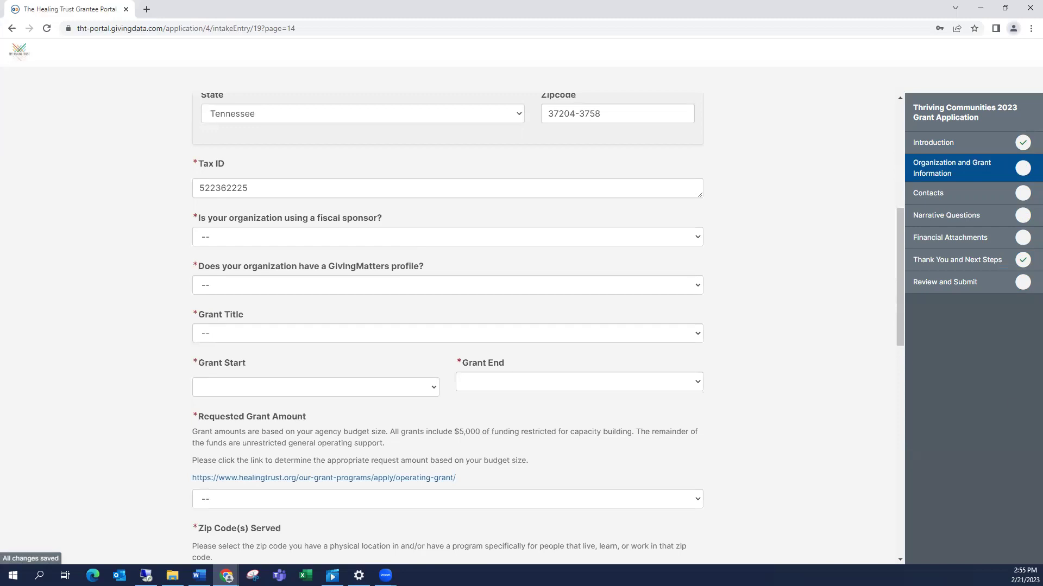
{"action": "scroll", "coordinate": [442, 414], "scroll_direction": "down", "scroll_amount": 2}
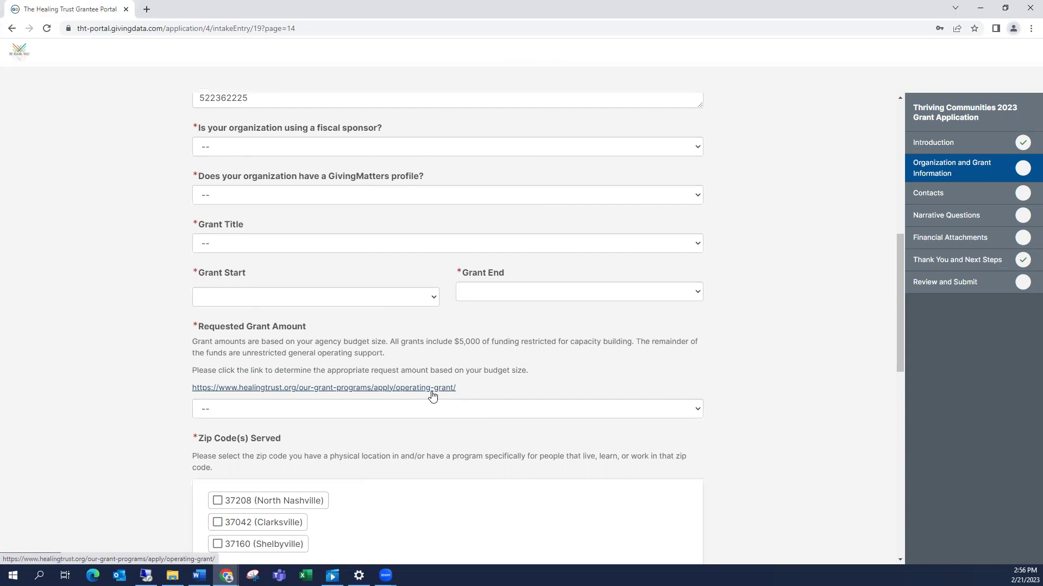
- Tick then untick zip codes 37208, 37042 and 37160, and flag this step for later
{"action": "scroll", "coordinate": [432, 397], "scroll_direction": "down", "scroll_amount": 5}
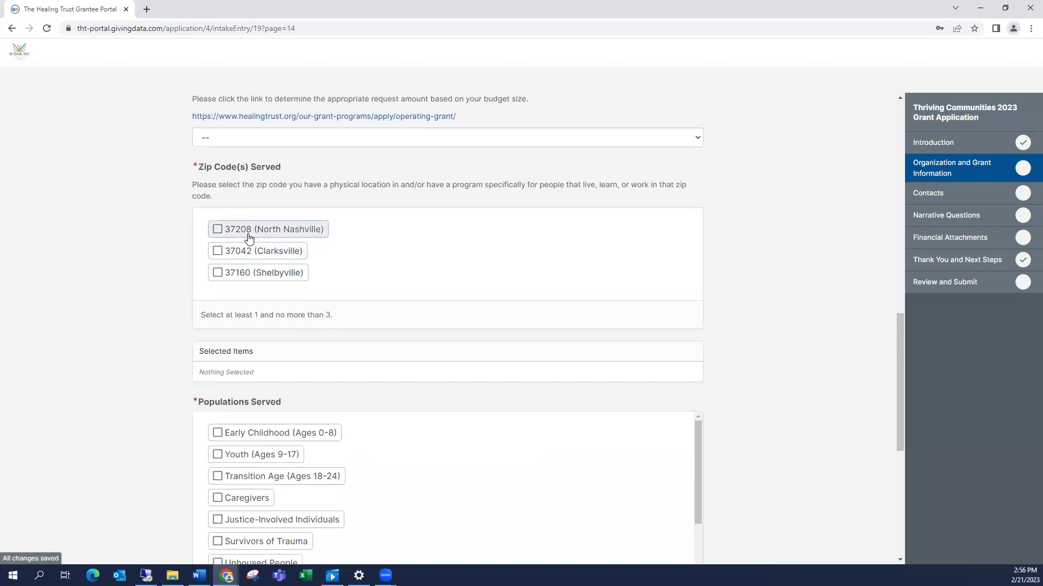
{"action": "left_click", "coordinate": [218, 229]}
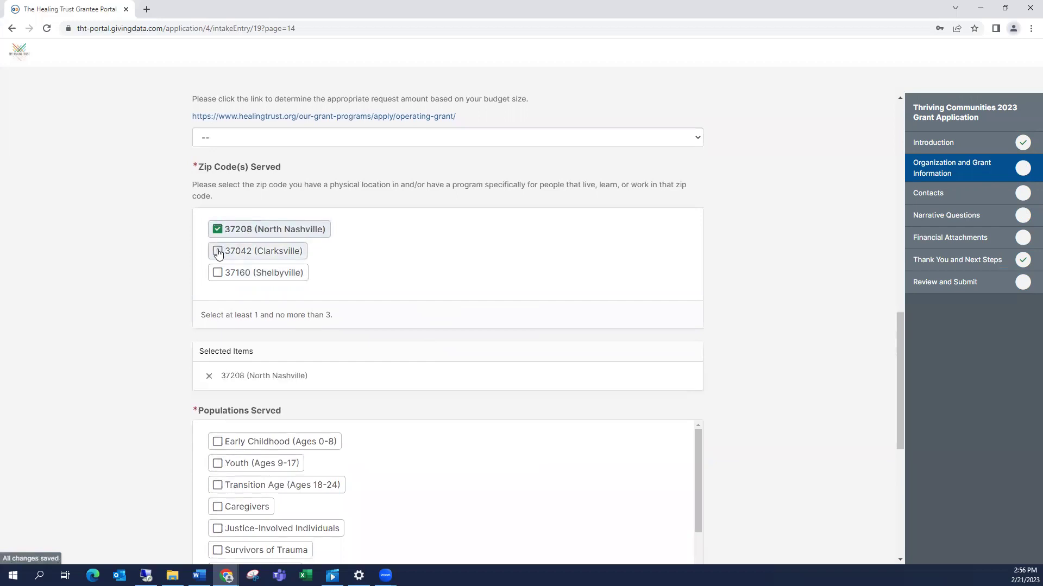
{"action": "left_click", "coordinate": [217, 252]}
{"action": "left_click", "coordinate": [217, 274]}
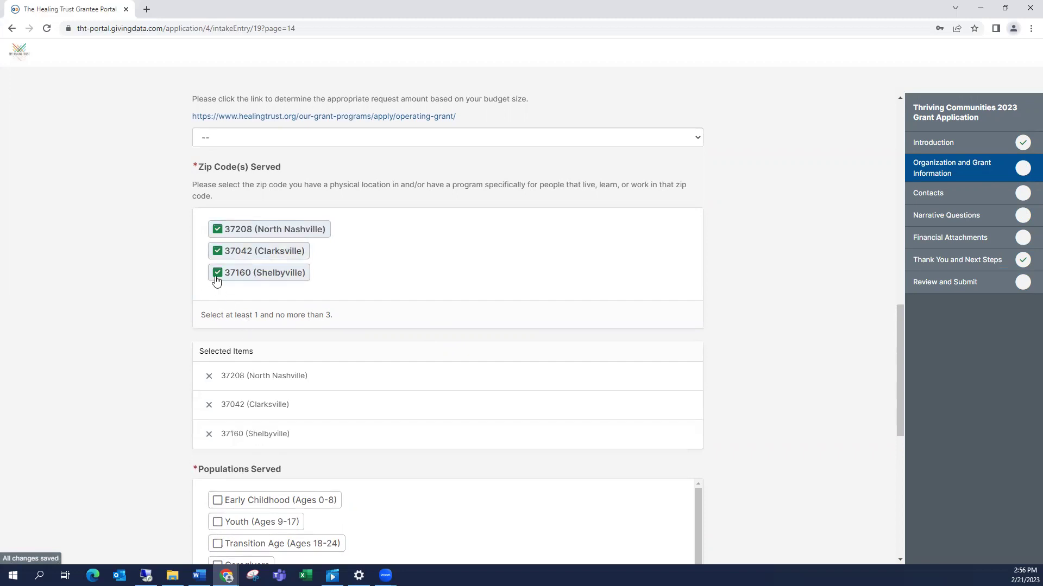
{"action": "left_click", "coordinate": [217, 273]}
{"action": "left_click", "coordinate": [217, 251]}
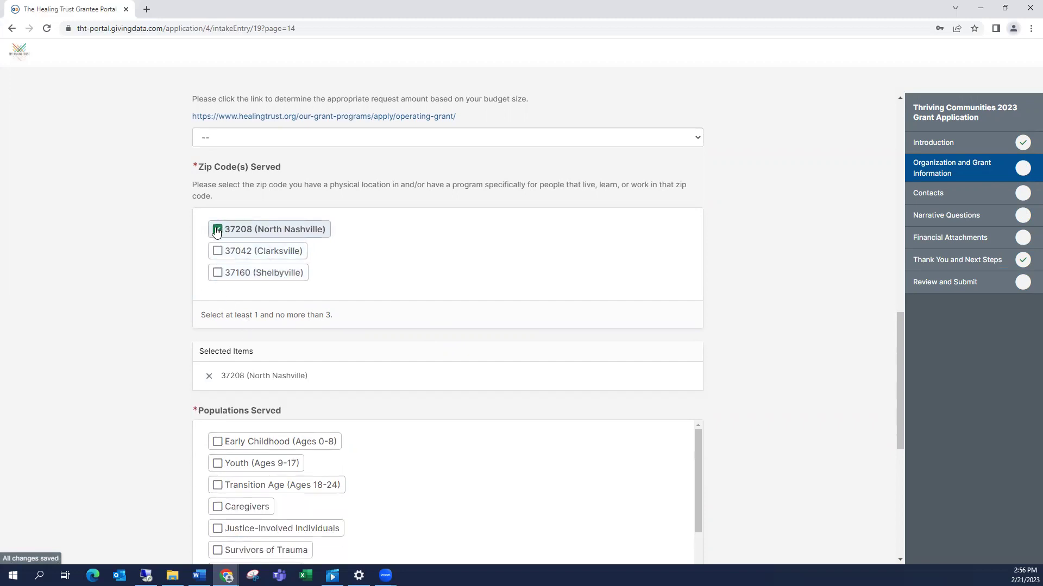
{"action": "left_click", "coordinate": [218, 230]}
{"action": "scroll", "coordinate": [472, 303], "scroll_direction": "down", "scroll_amount": 7}
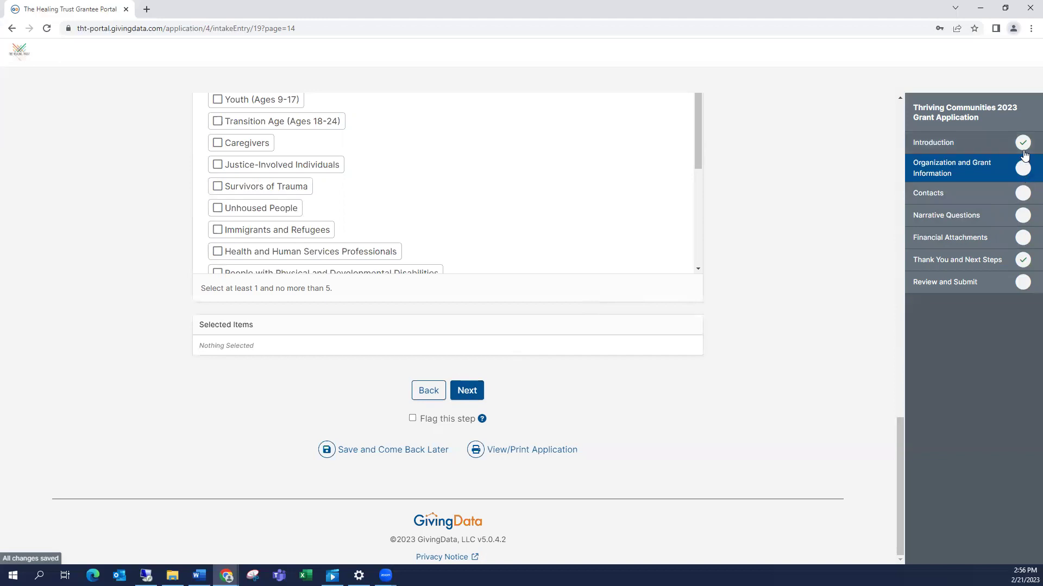
{"action": "left_click", "coordinate": [447, 422]}
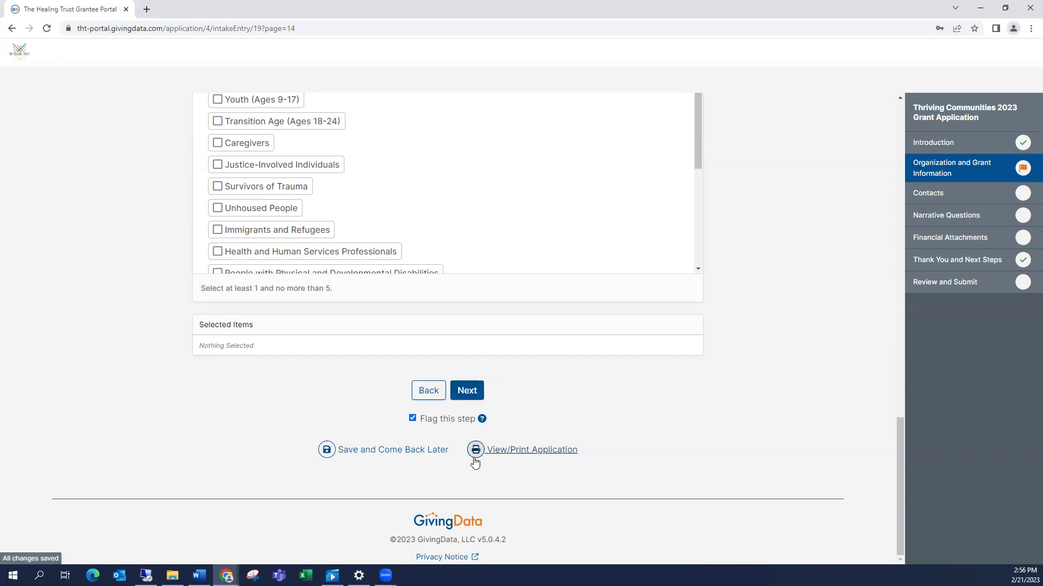
- On the Contacts step, set the only listed contact as Application Contact, then deselect it
{"action": "left_click", "coordinate": [950, 200]}
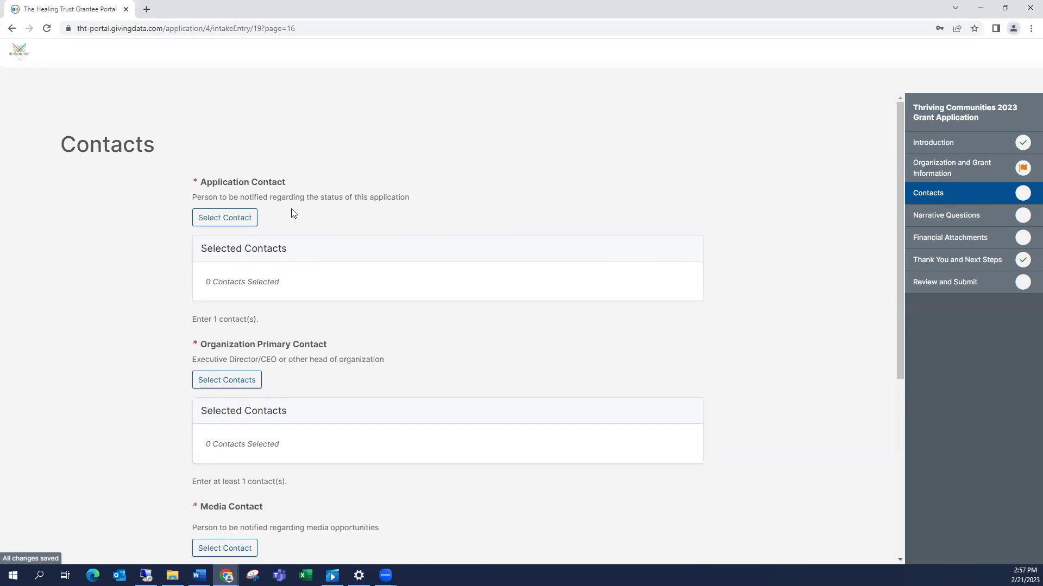
{"action": "scroll", "coordinate": [293, 212], "scroll_direction": "down", "scroll_amount": 2}
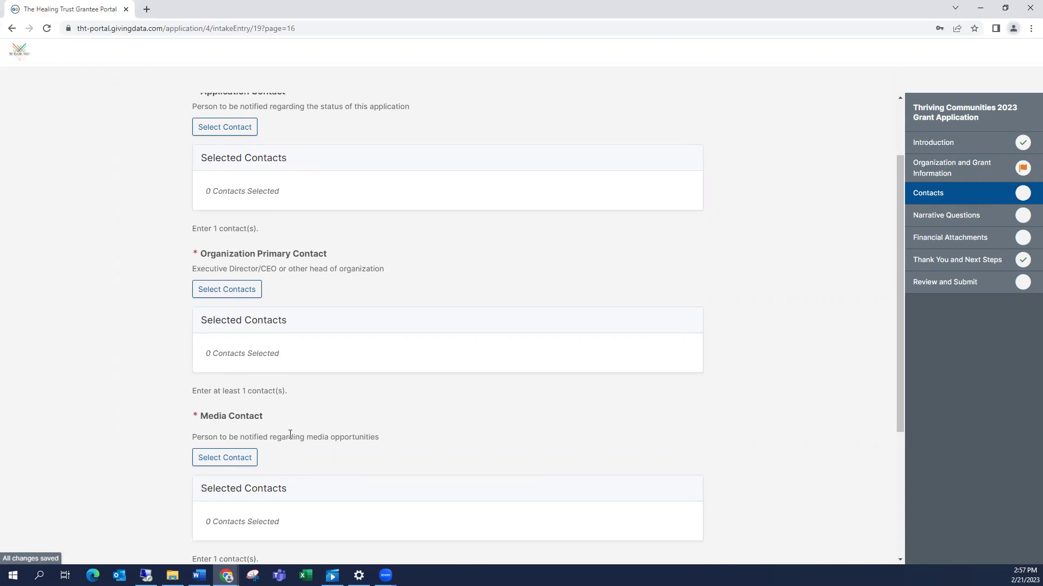
{"action": "scroll", "coordinate": [305, 428], "scroll_direction": "up", "scroll_amount": 2}
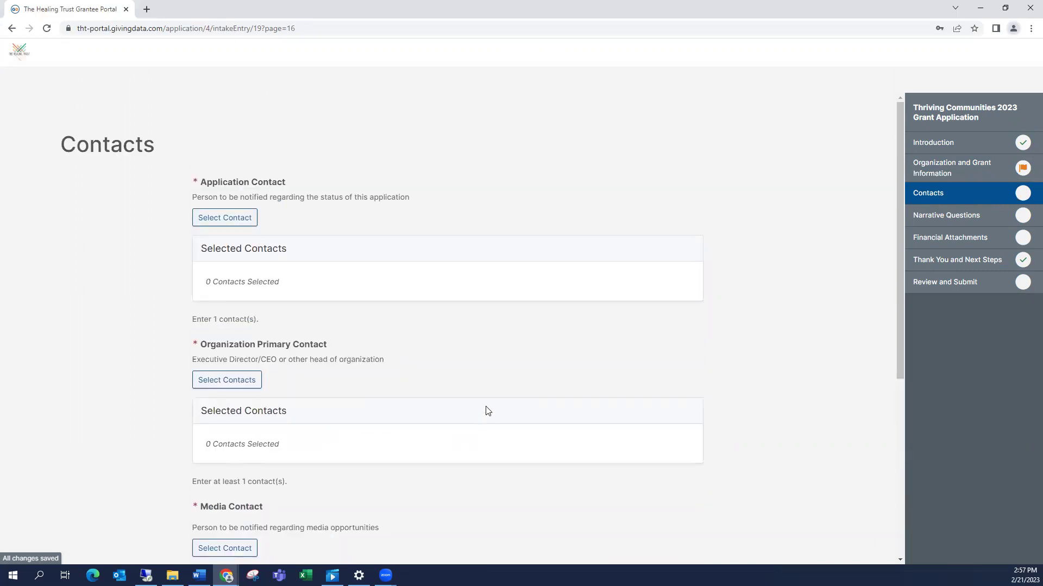
{"action": "left_click", "coordinate": [233, 223]}
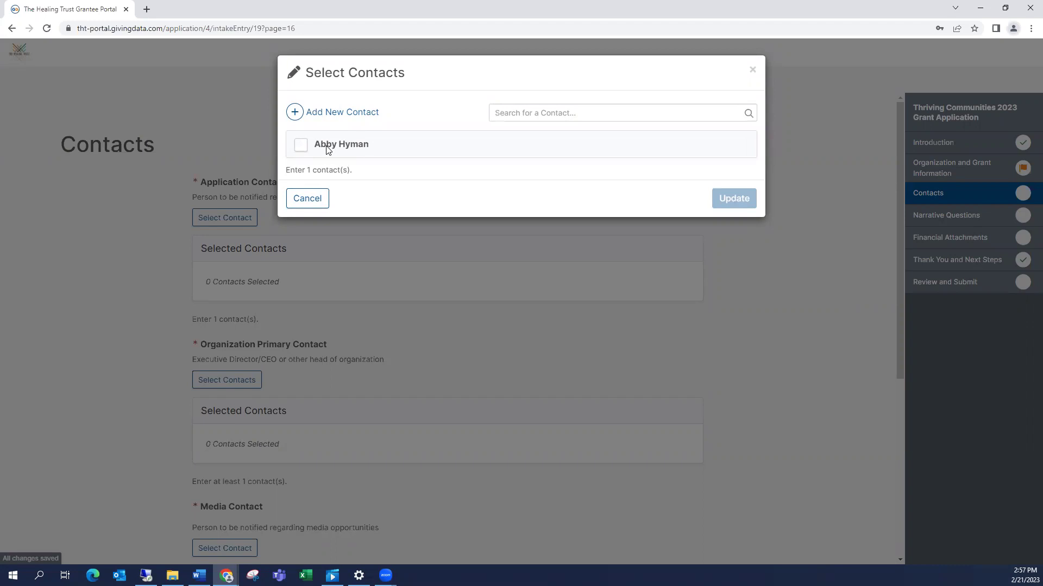
{"action": "left_click", "coordinate": [301, 147]}
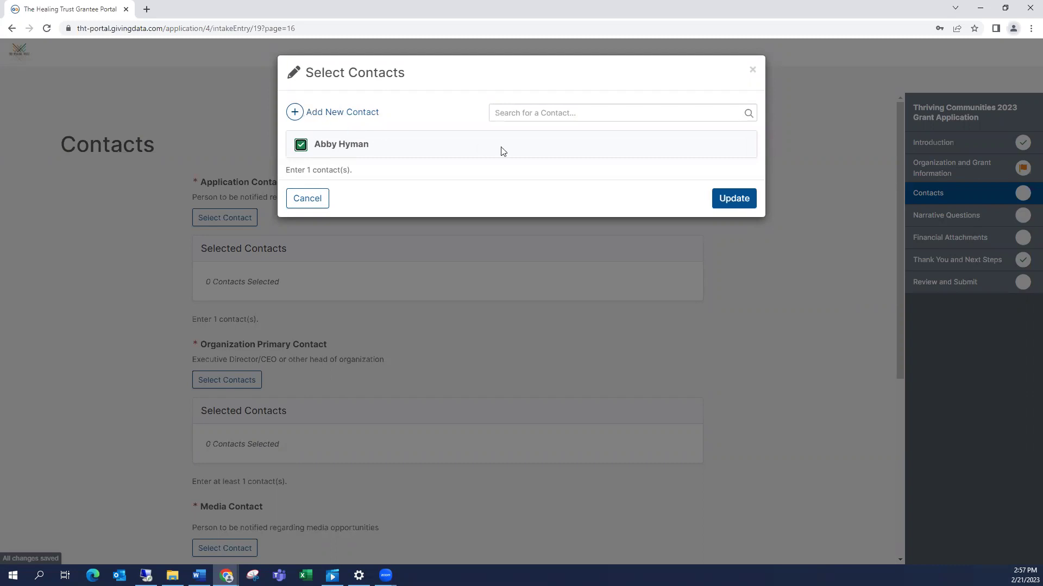
{"action": "left_click", "coordinate": [735, 198]}
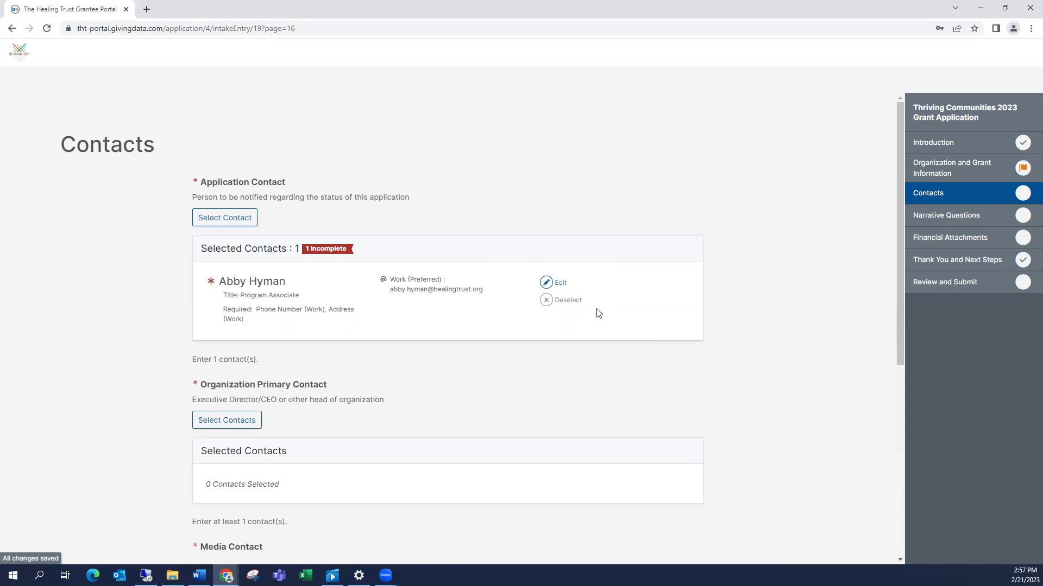
{"action": "left_click", "coordinate": [551, 308]}
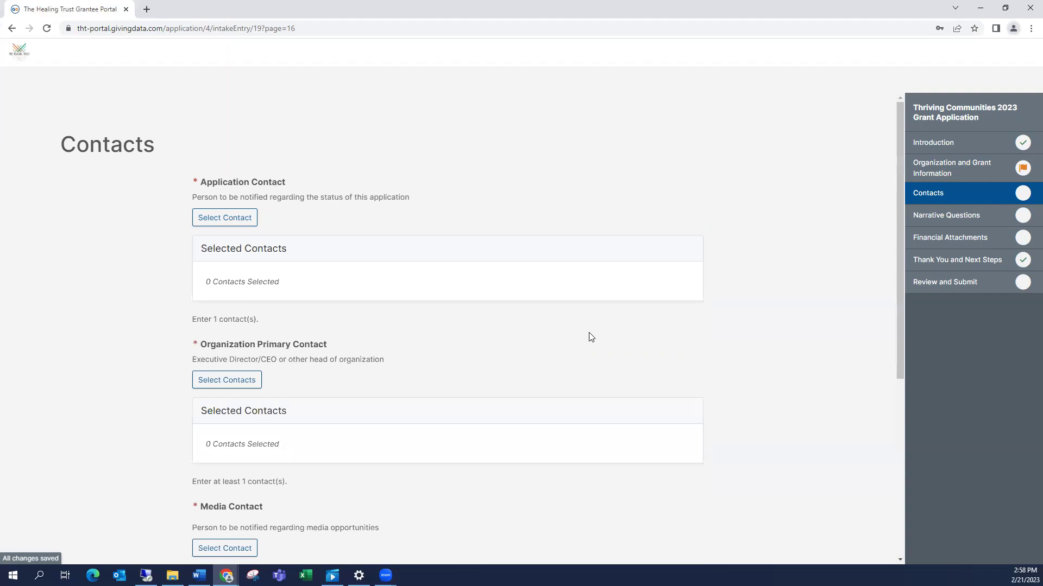
- Scroll through the Narrative Questions step
{"action": "left_click", "coordinate": [925, 216]}
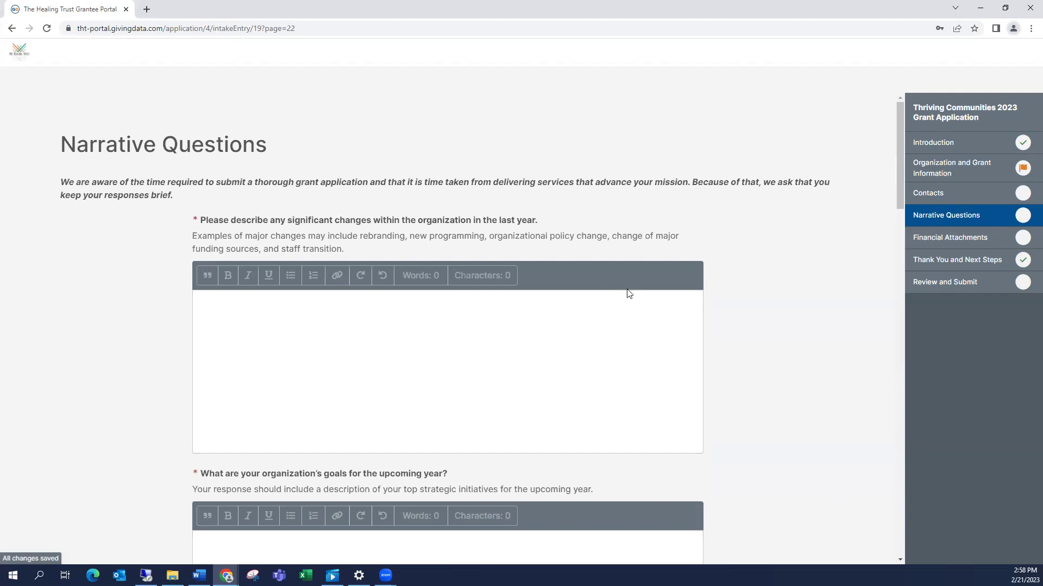
{"action": "scroll", "coordinate": [629, 293], "scroll_direction": "down", "scroll_amount": 10}
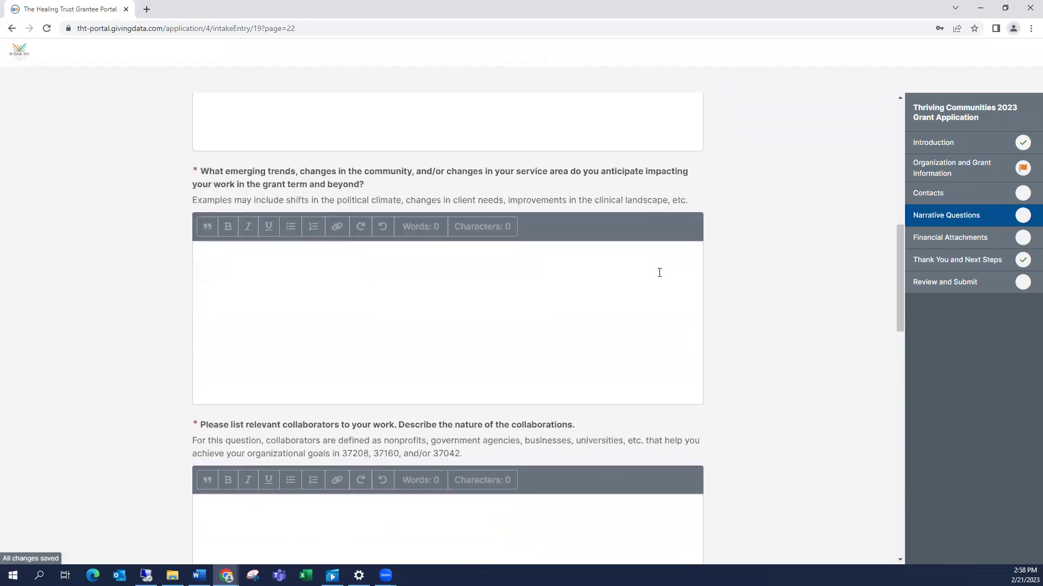
{"action": "scroll", "coordinate": [660, 272], "scroll_direction": "down", "scroll_amount": 7}
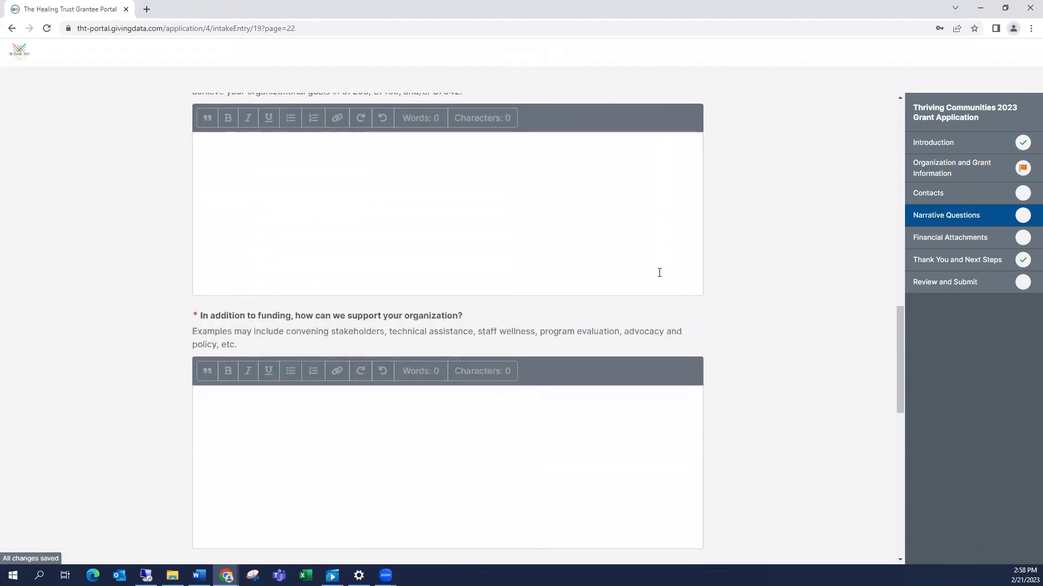
{"action": "scroll", "coordinate": [659, 273], "scroll_direction": "down", "scroll_amount": 12}
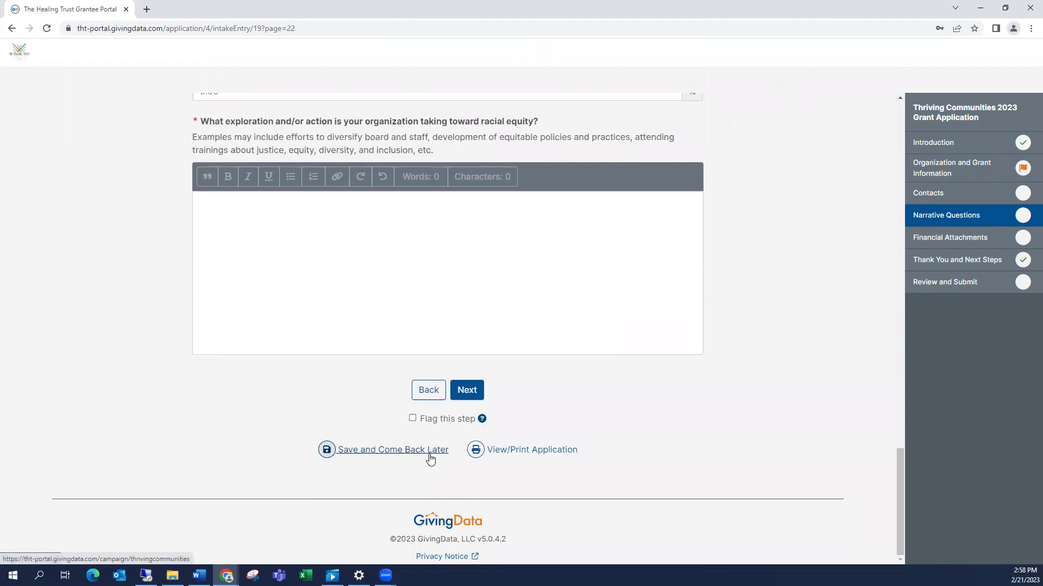
- Set the financial year-end to June 30 on the Financial Attachments step
{"action": "left_click", "coordinate": [923, 241]}
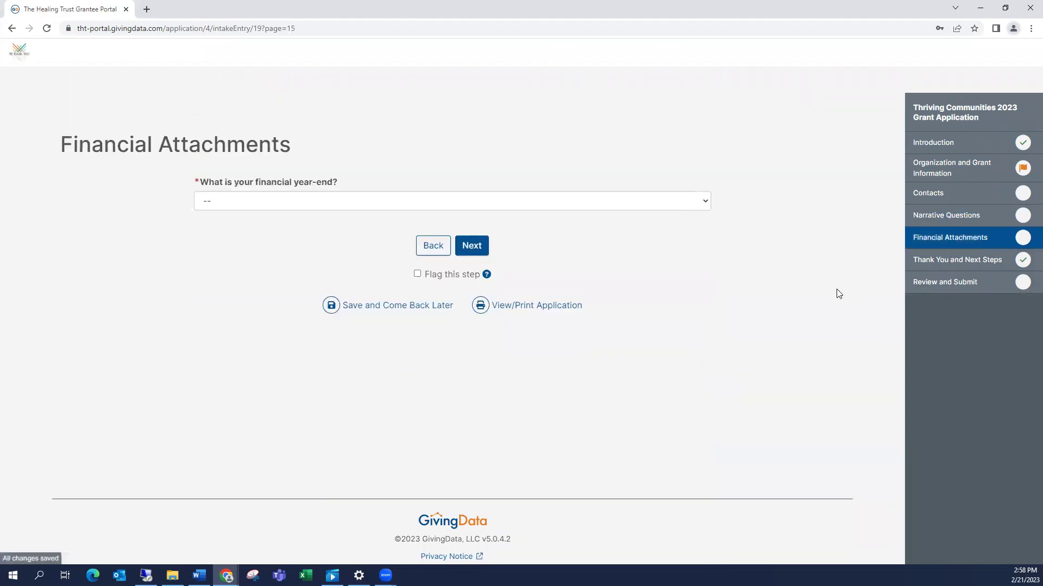
{"action": "left_click", "coordinate": [531, 210]}
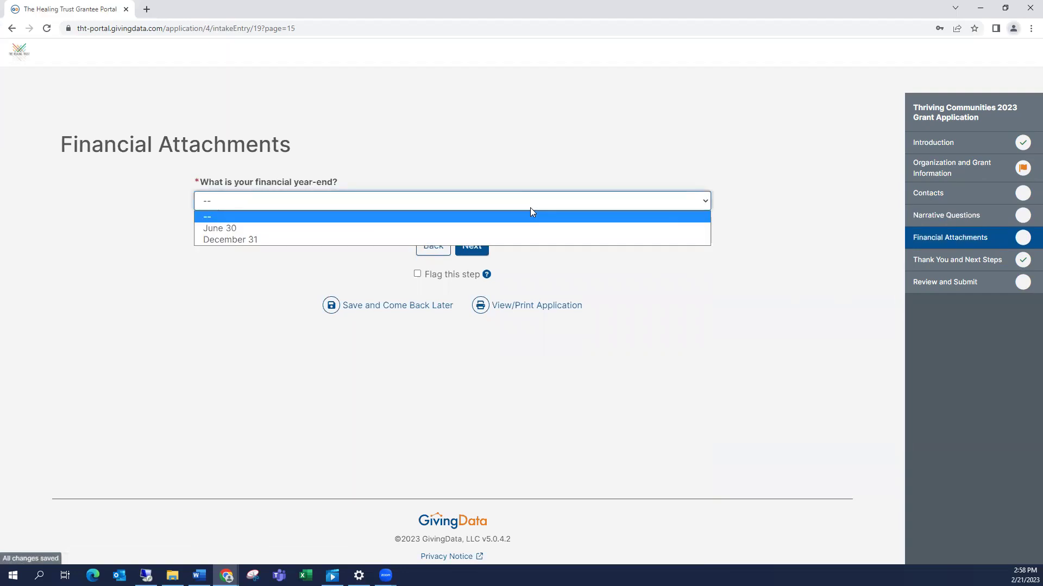
{"action": "left_click", "coordinate": [516, 229]}
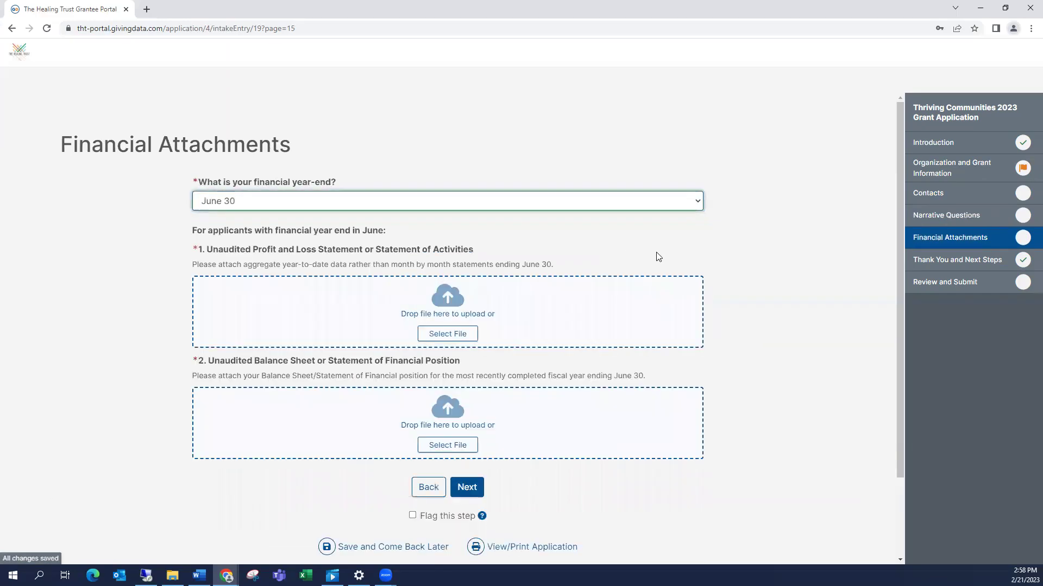
{"action": "scroll", "coordinate": [654, 256], "scroll_direction": "down", "scroll_amount": 2}
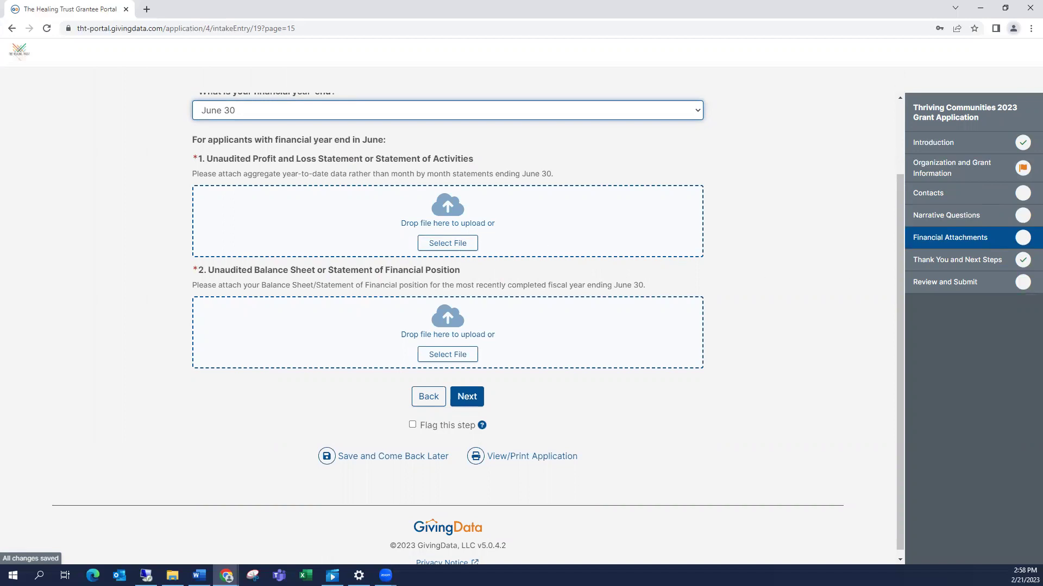
- Advance past Thank You and Next Steps to the Review and Submit page
{"action": "left_click", "coordinate": [929, 259]}
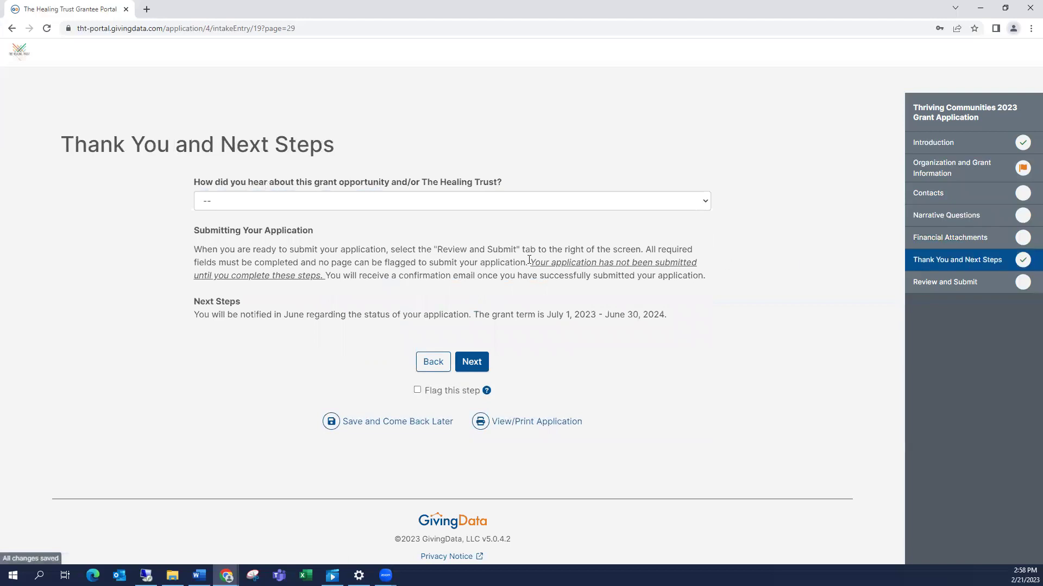
{"action": "left_click", "coordinate": [945, 282]}
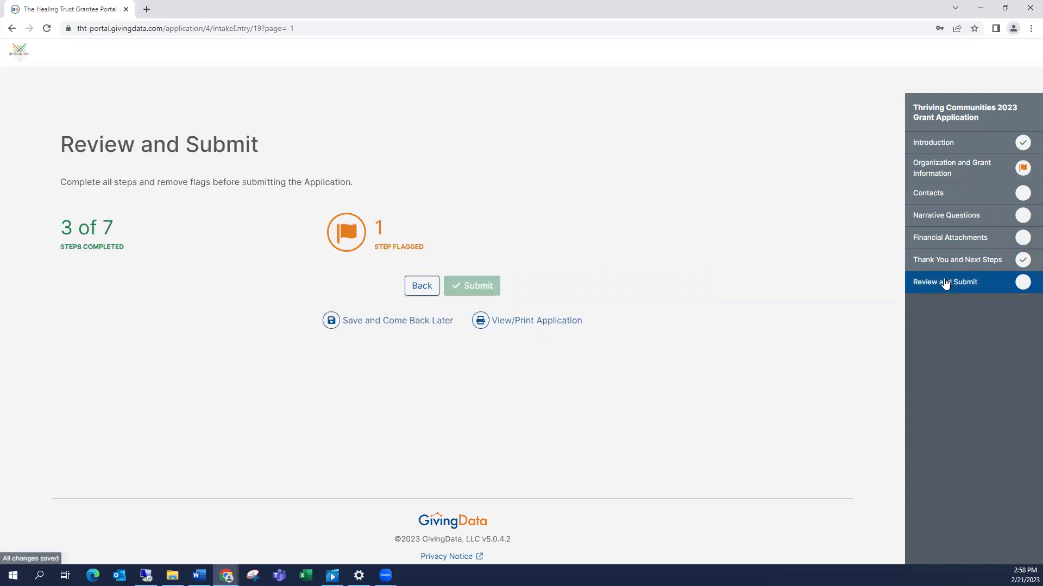